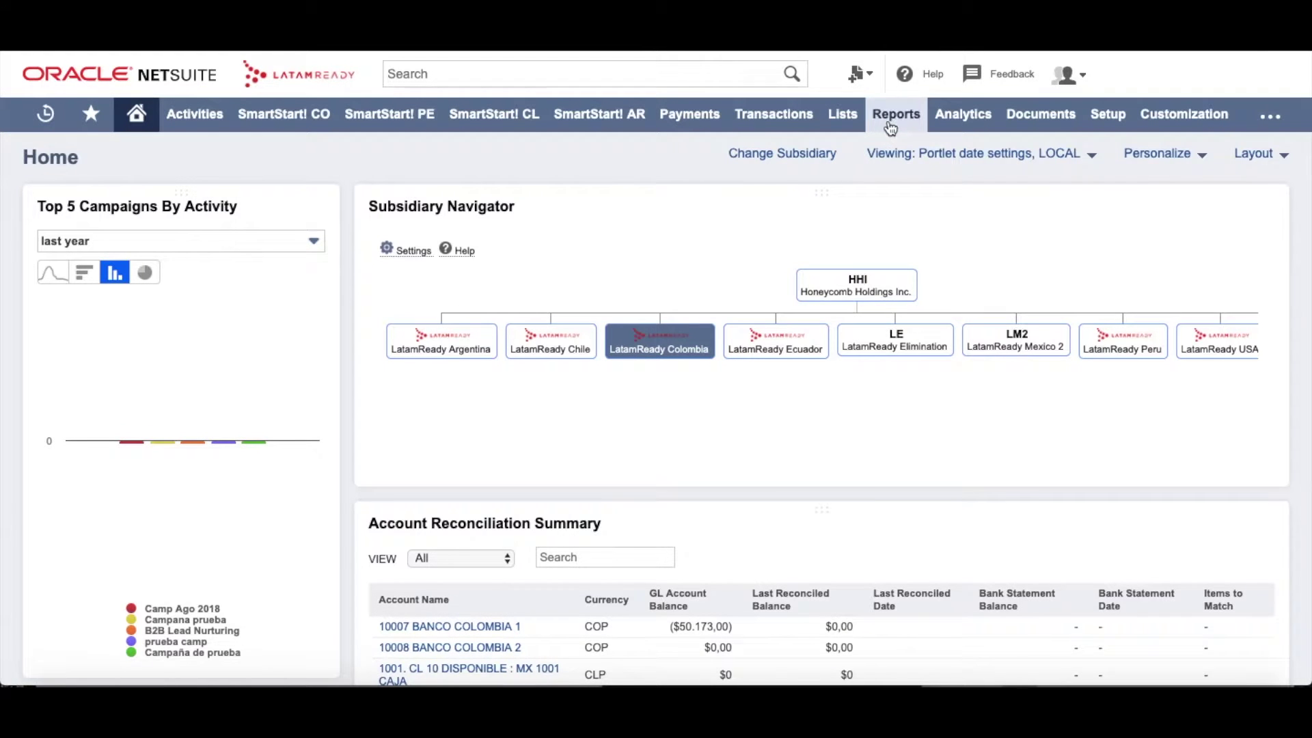
scroll(928, 378, "down", 5)
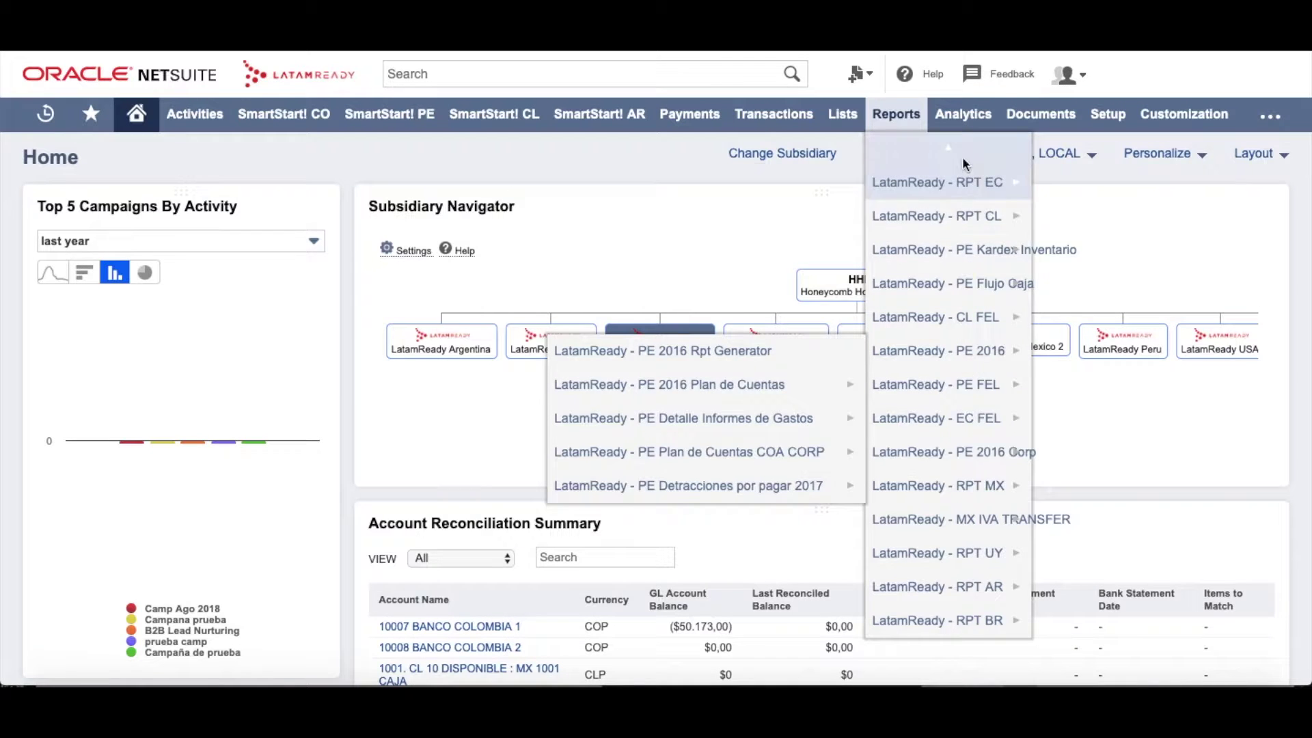
scroll(962, 157, "up", 5)
mouse_move(937, 350)
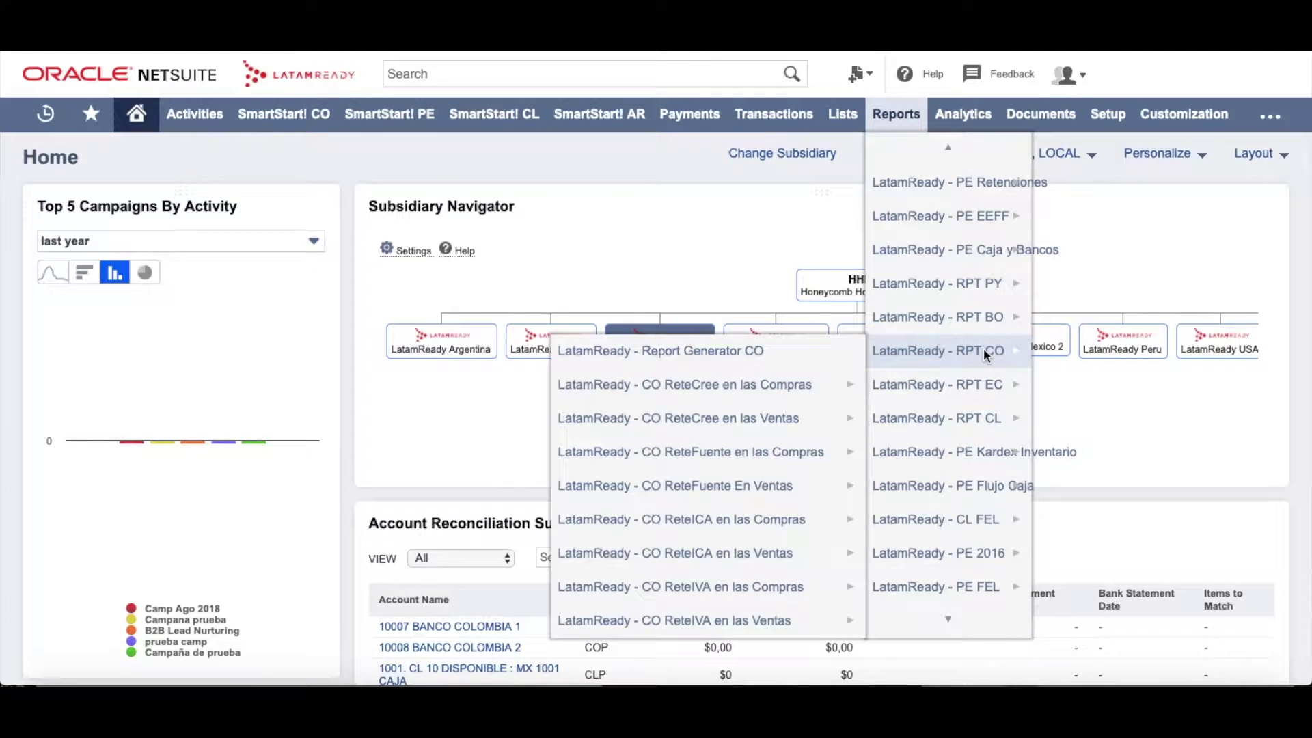
Open LatamReady Report Generator CO and pick the CO - Libro Mayor y Balance report
left_click(744, 358)
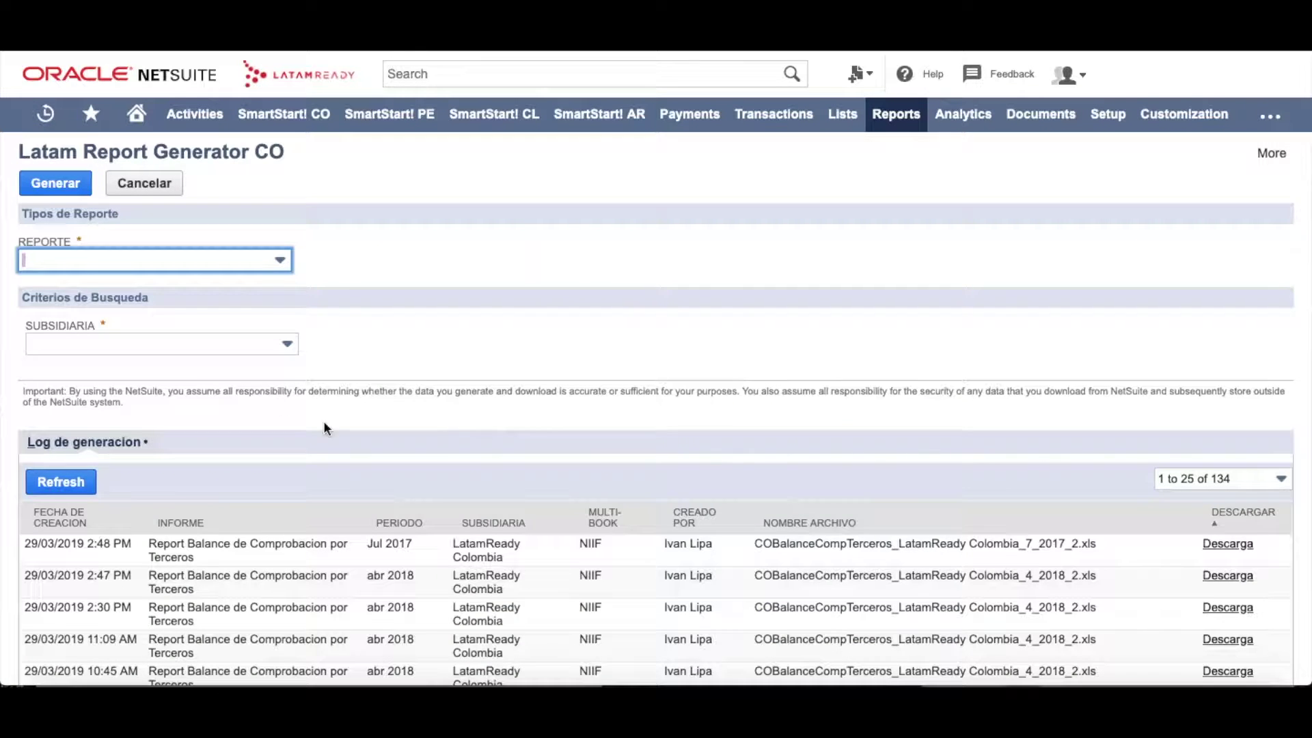
left_click(245, 262)
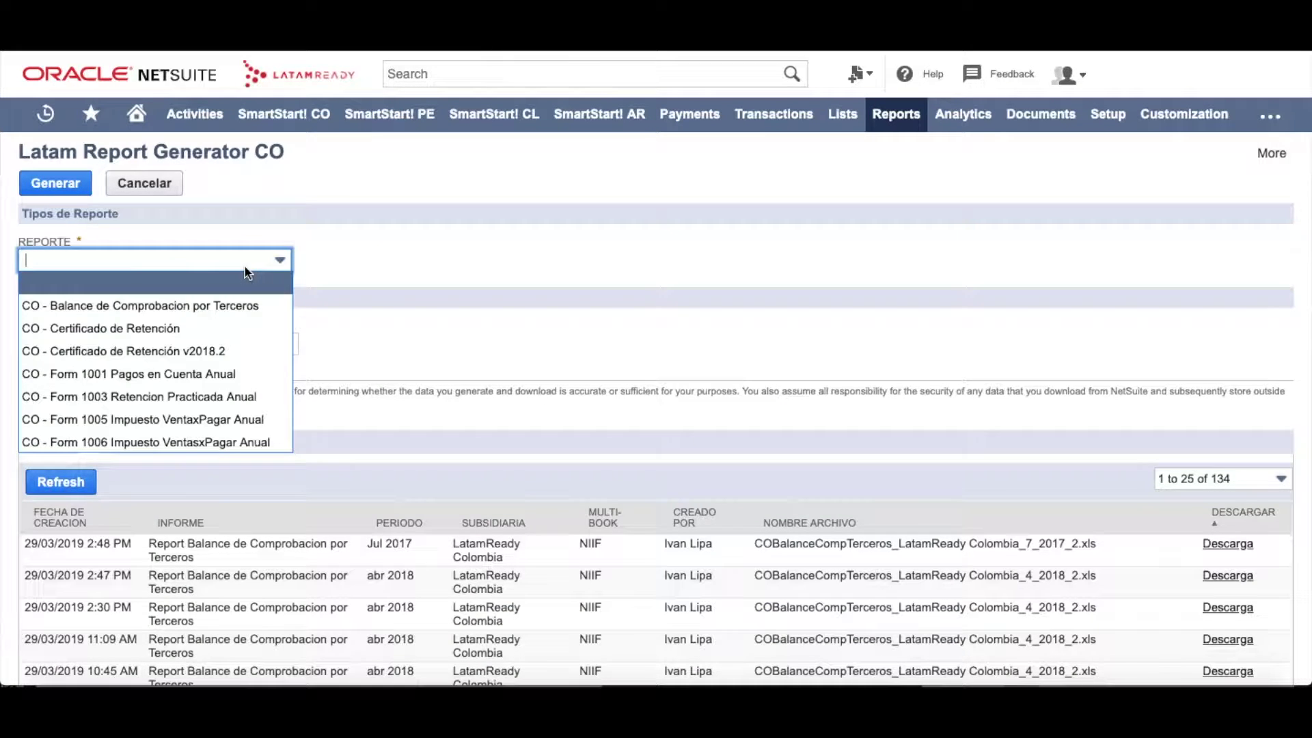
scroll(231, 380, "down", 3)
scroll(232, 387, "down", 2)
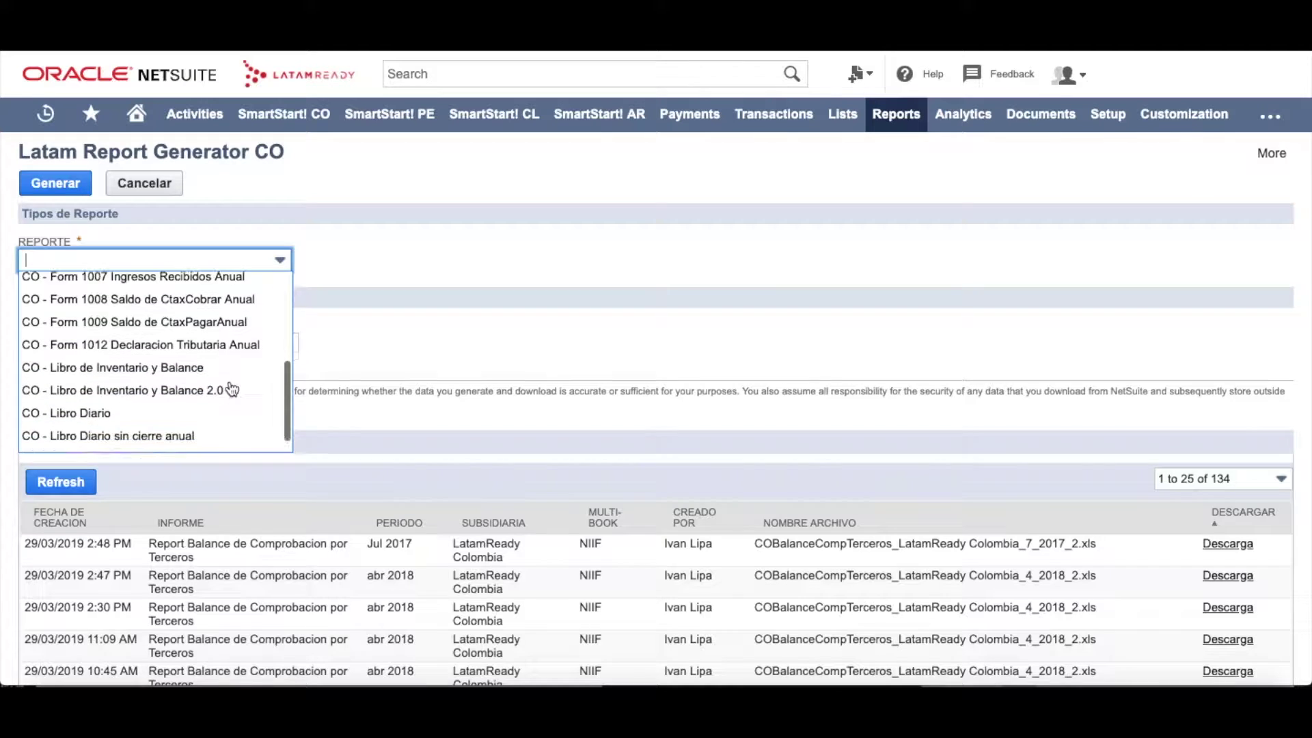
scroll(233, 386, "up", 2)
scroll(232, 386, "up", 3)
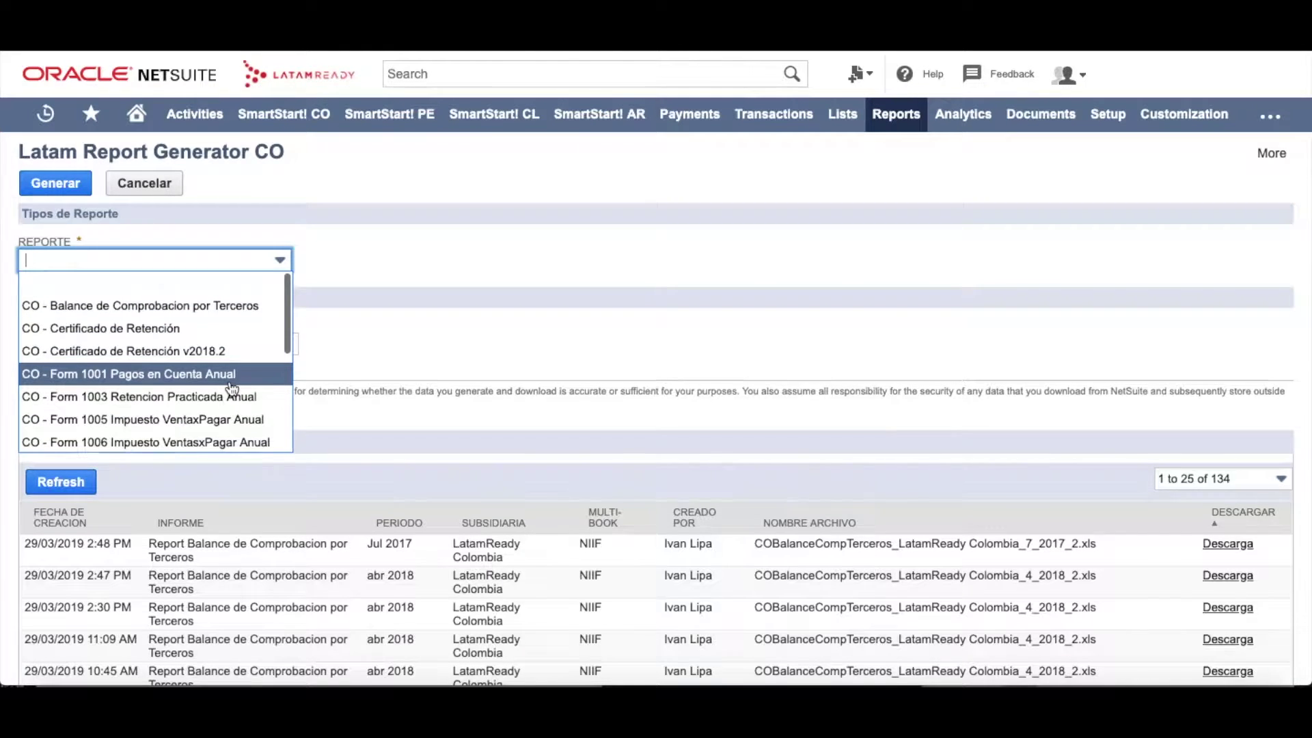
scroll(232, 388, "down", 5)
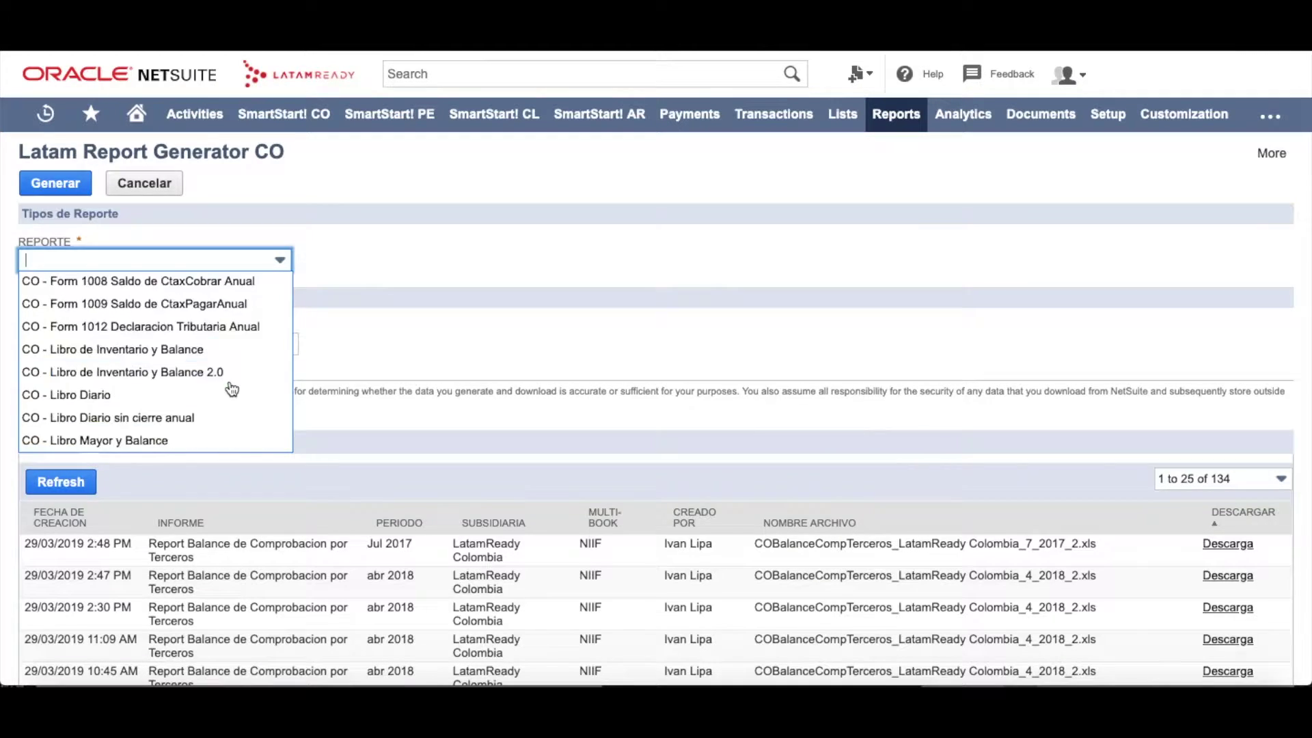
scroll(232, 388, "up", 5)
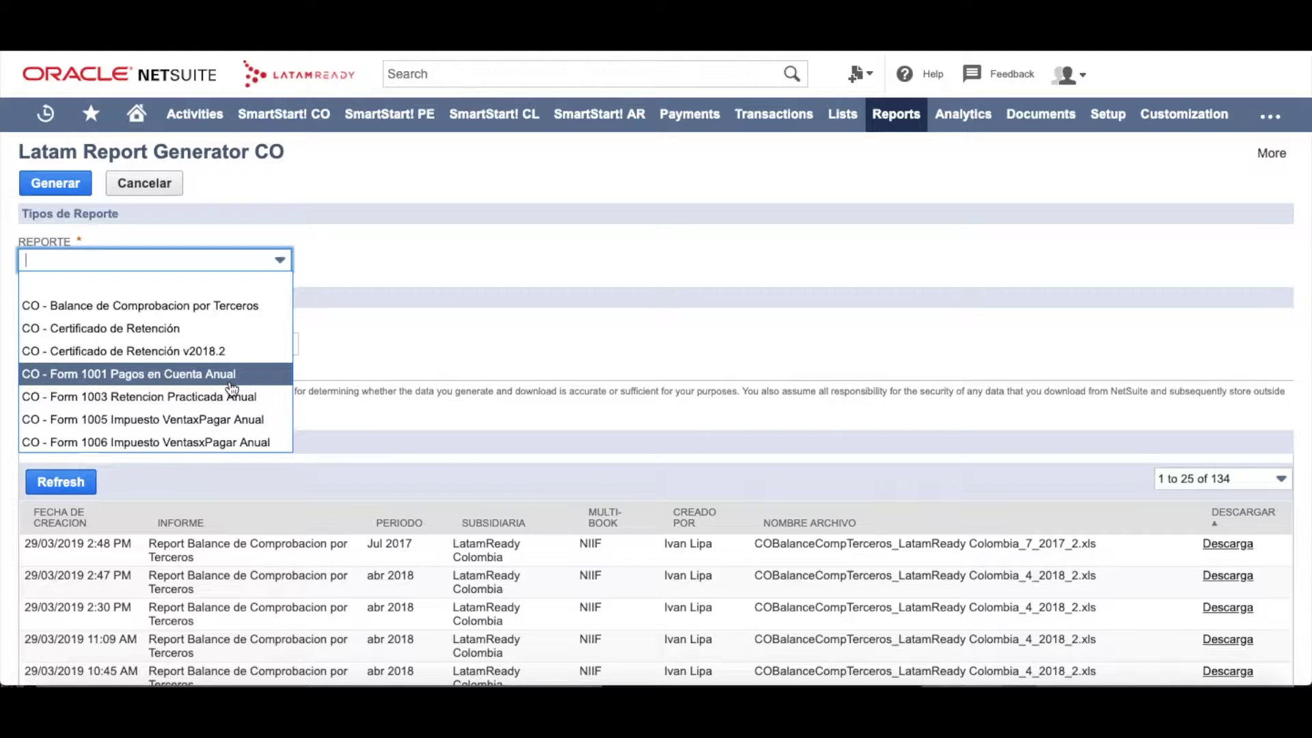
scroll(232, 384, "down", 2)
scroll(232, 384, "down", 2)
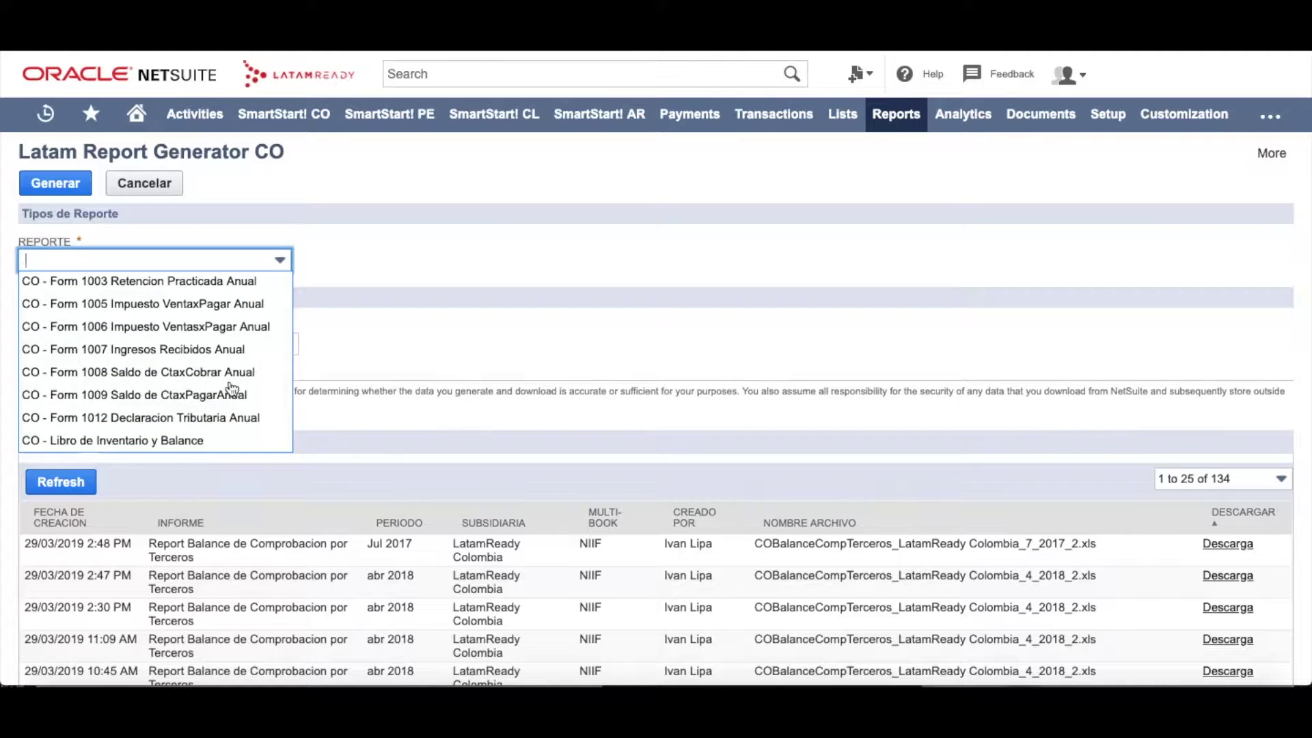
scroll(232, 383, "up", 4)
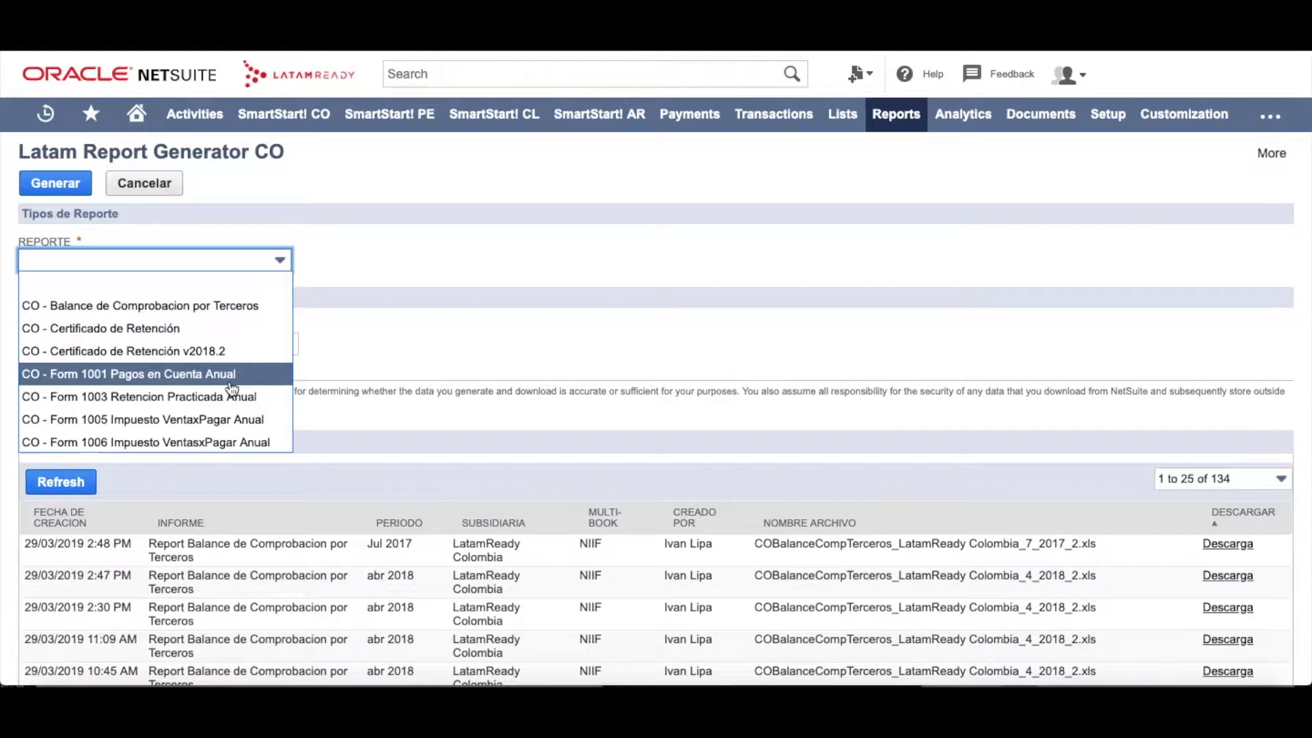
scroll(232, 387, "down", 4)
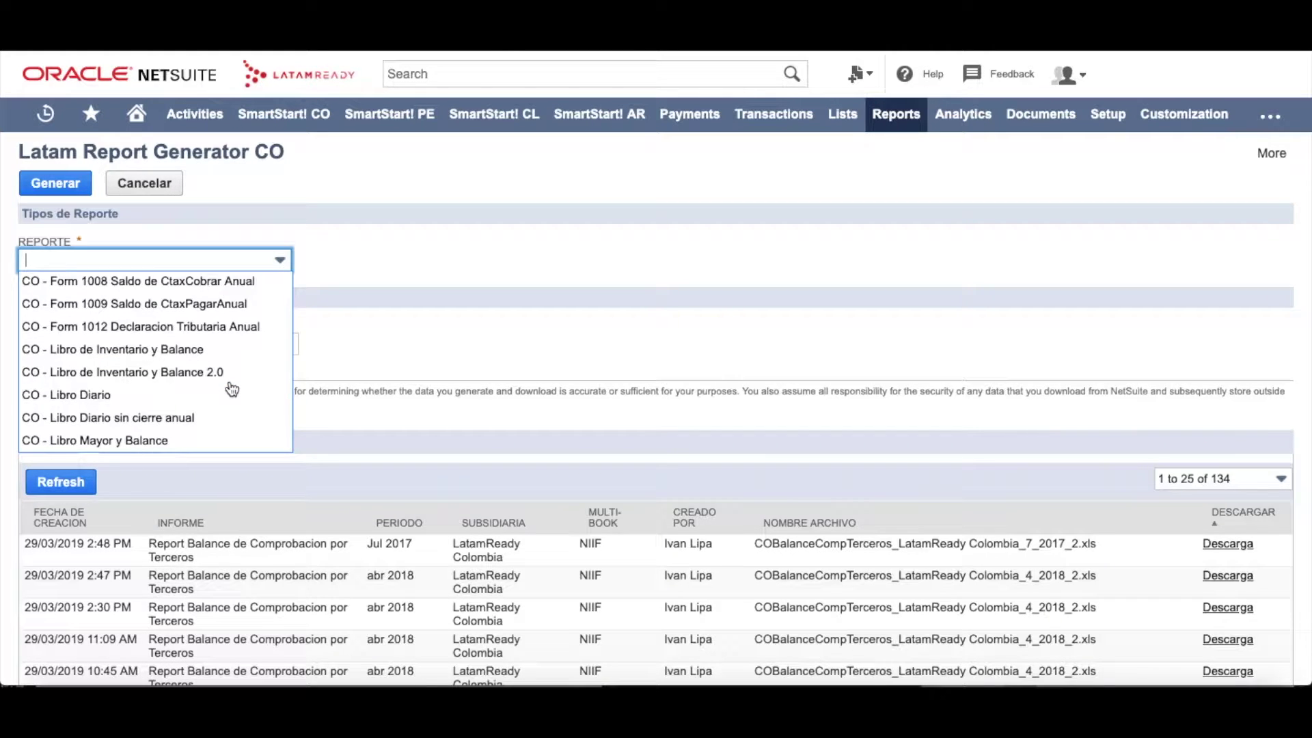
left_click(160, 445)
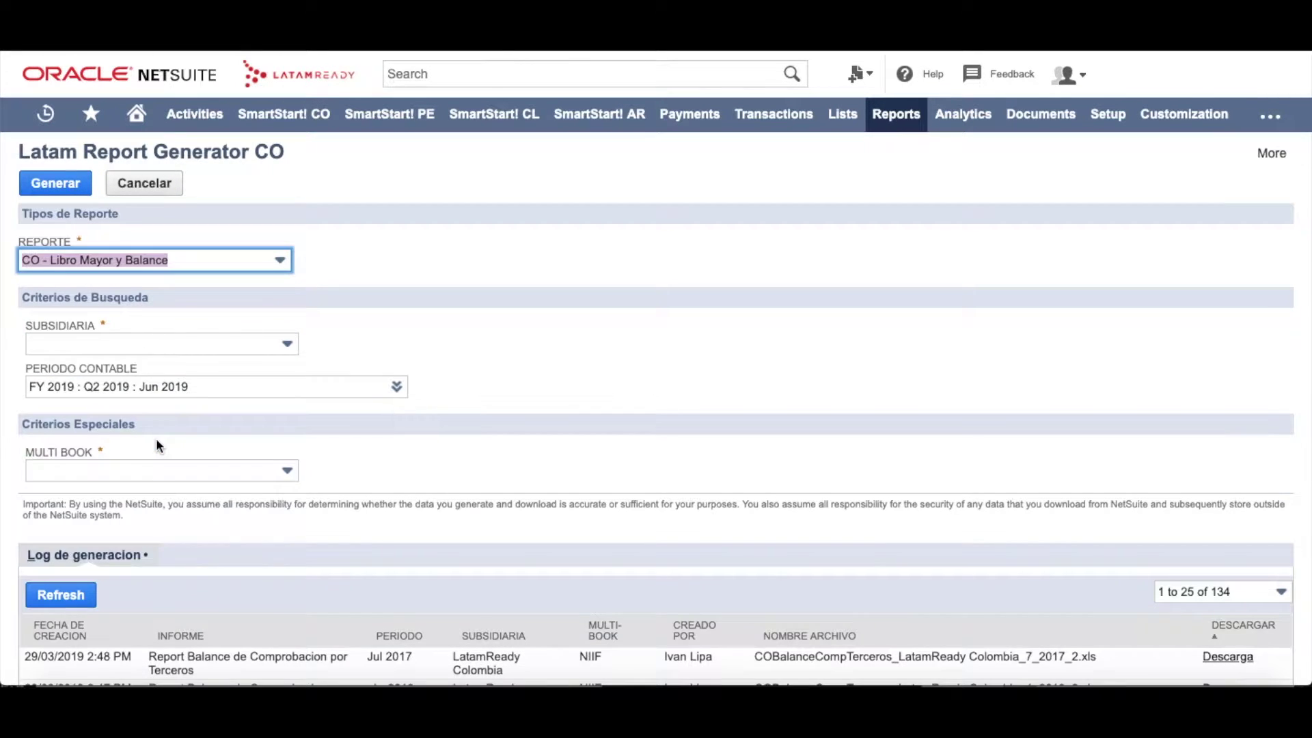
Generate the report for LatamReady Colombia, period Jun 2019, with the LOCAL multi-book
left_click(171, 344)
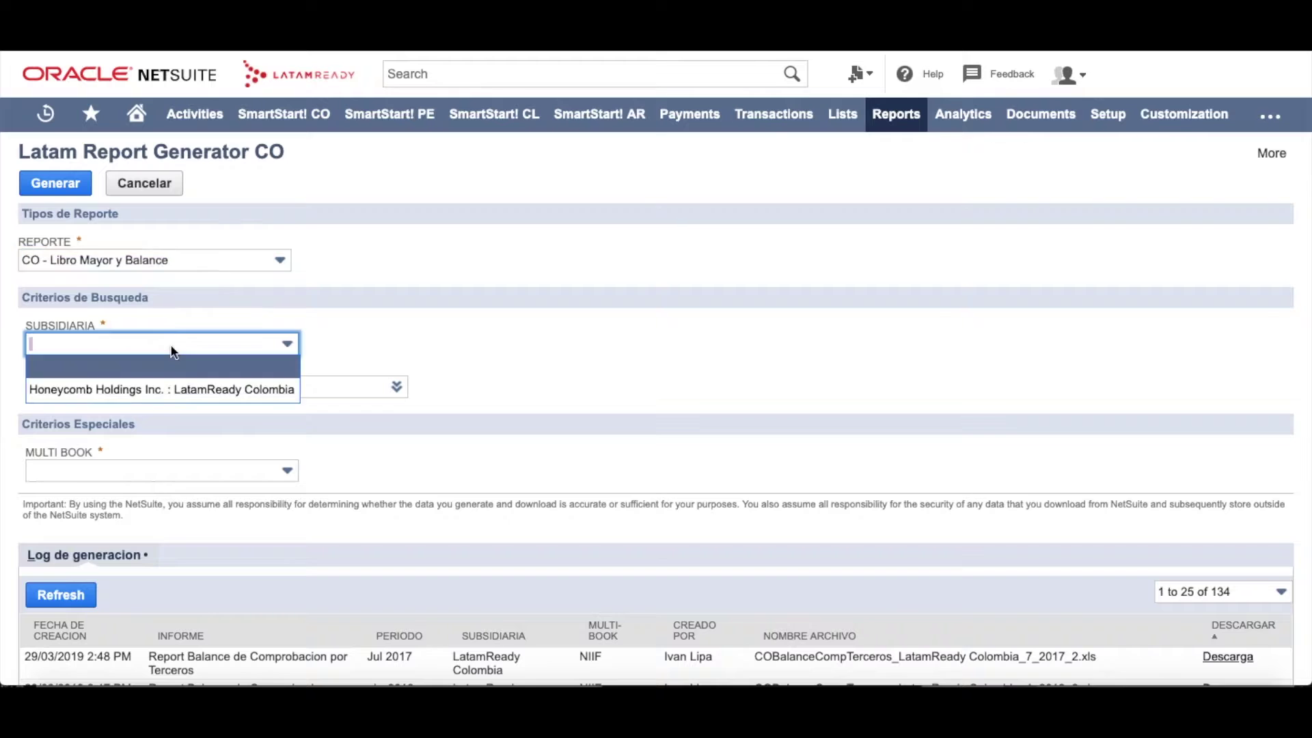
left_click(190, 390)
left_click(229, 386)
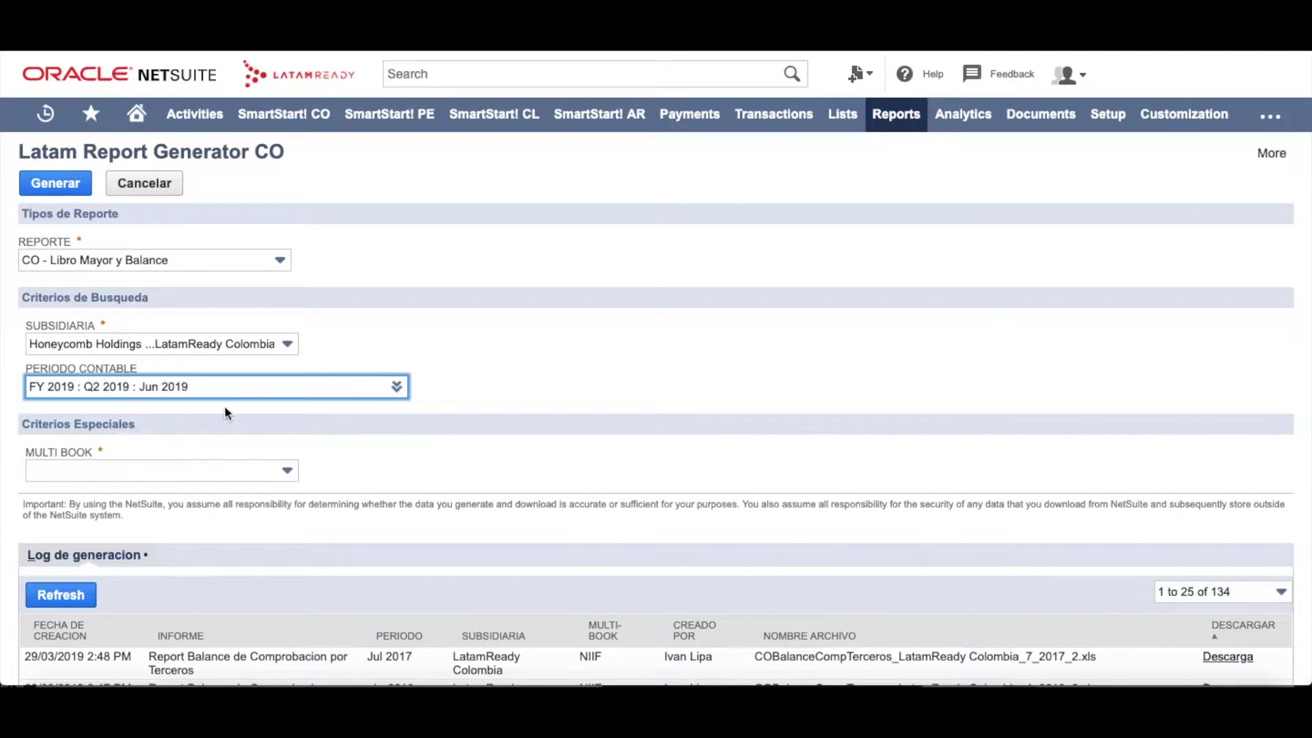
left_click(119, 469)
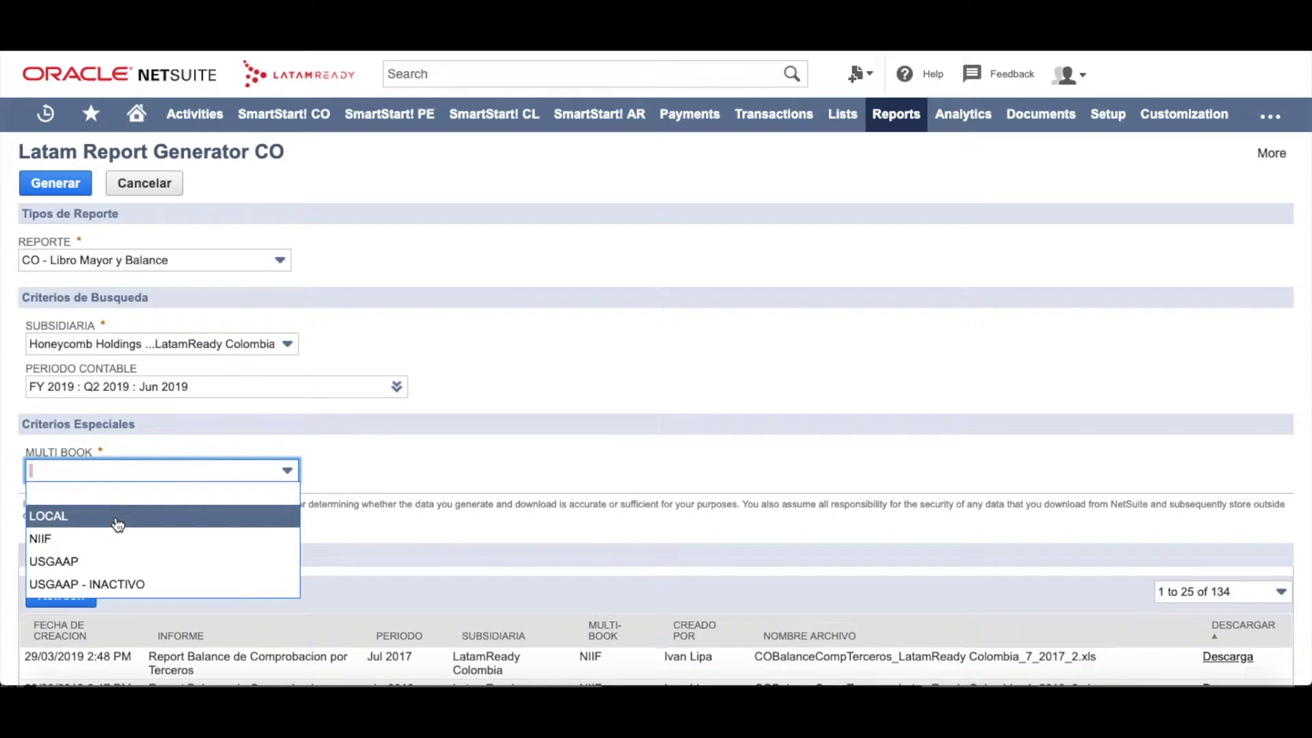
left_click(91, 516)
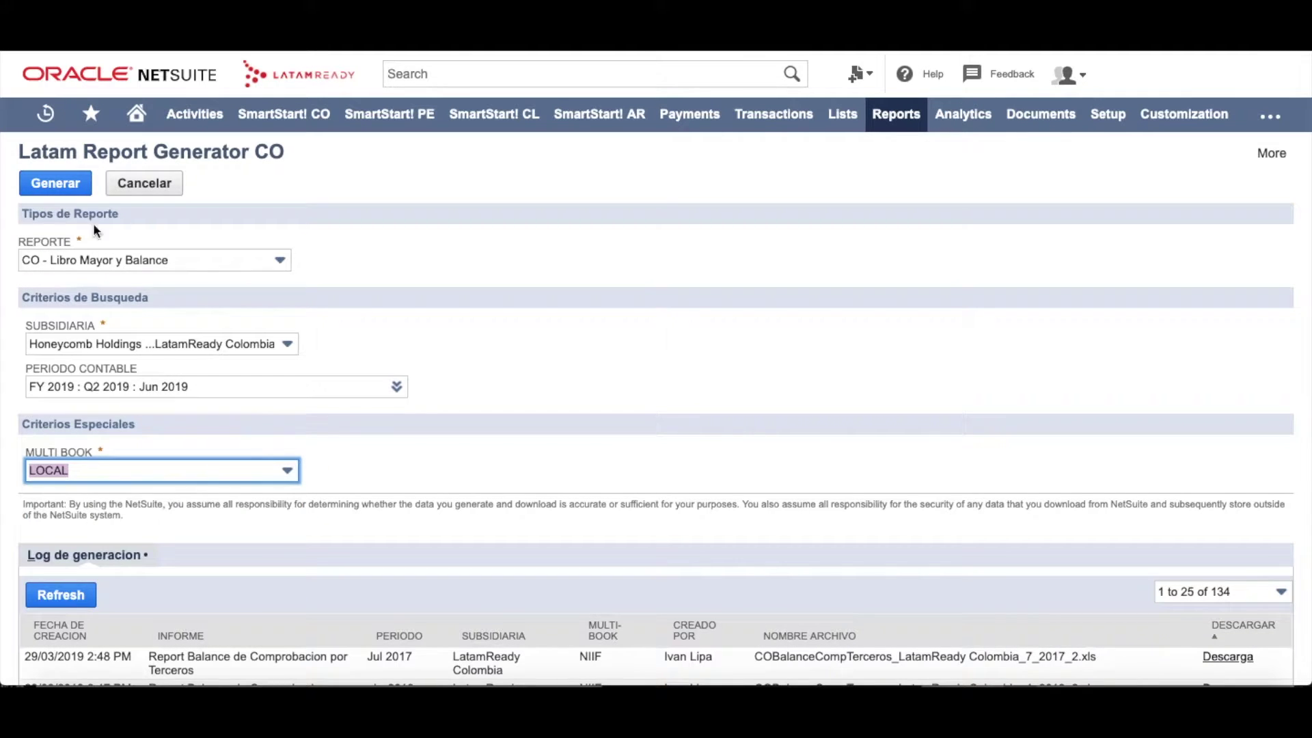
left_click(56, 184)
scroll(561, 352, "down", 8)
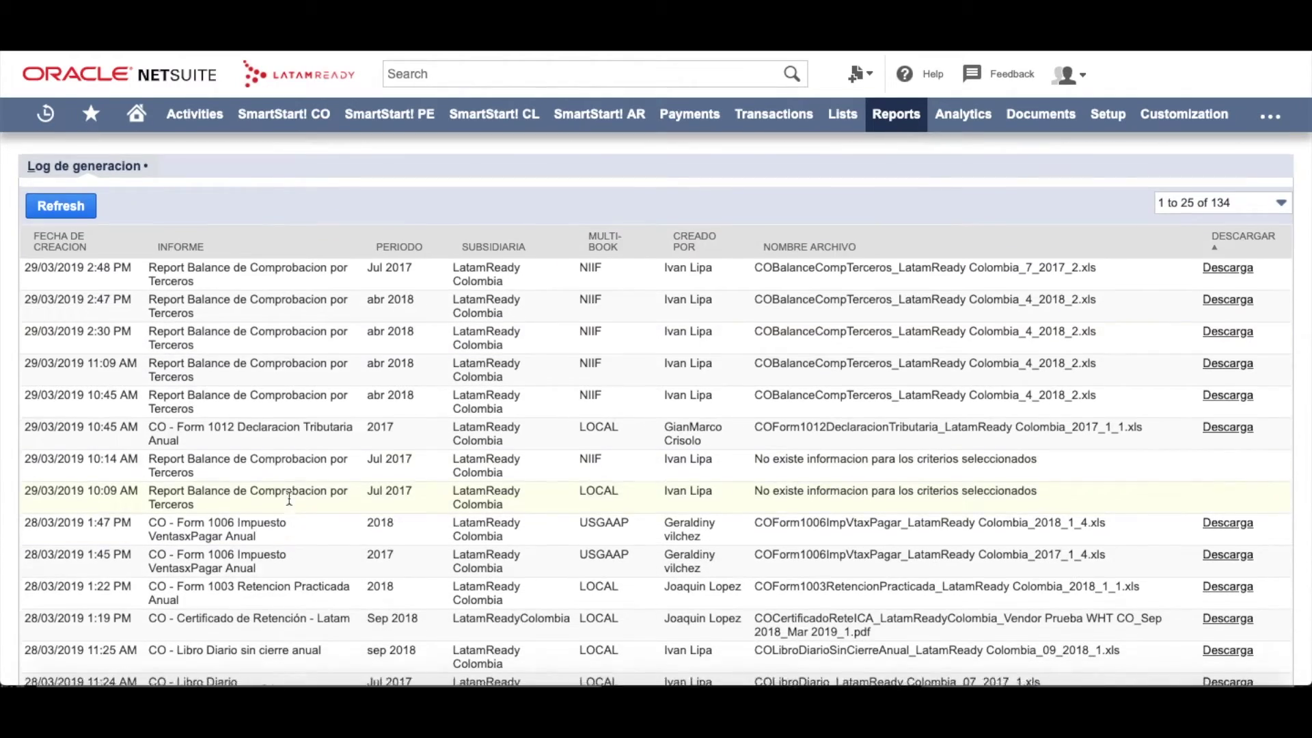
scroll(289, 499, "down", 6)
scroll(289, 498, "up", 6)
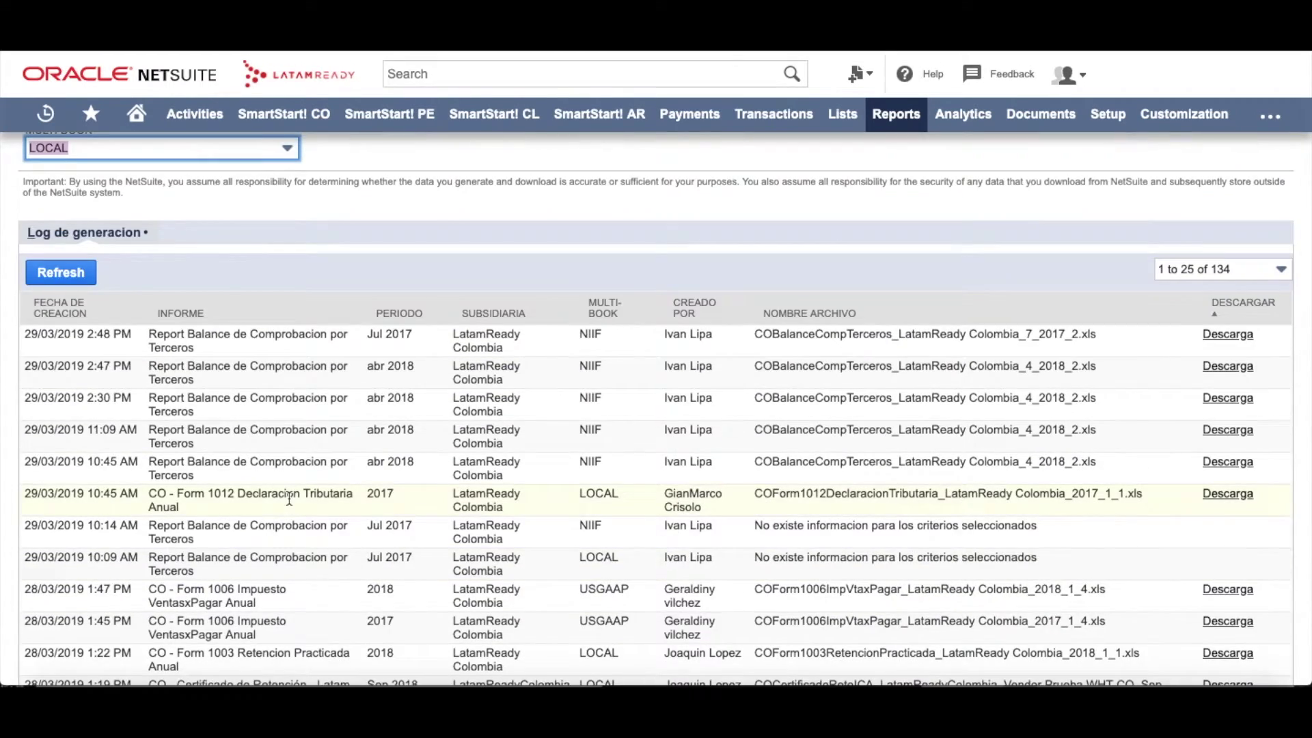
Download and save the newest COBalanceComp .xls file from the generation log
left_click(1228, 335)
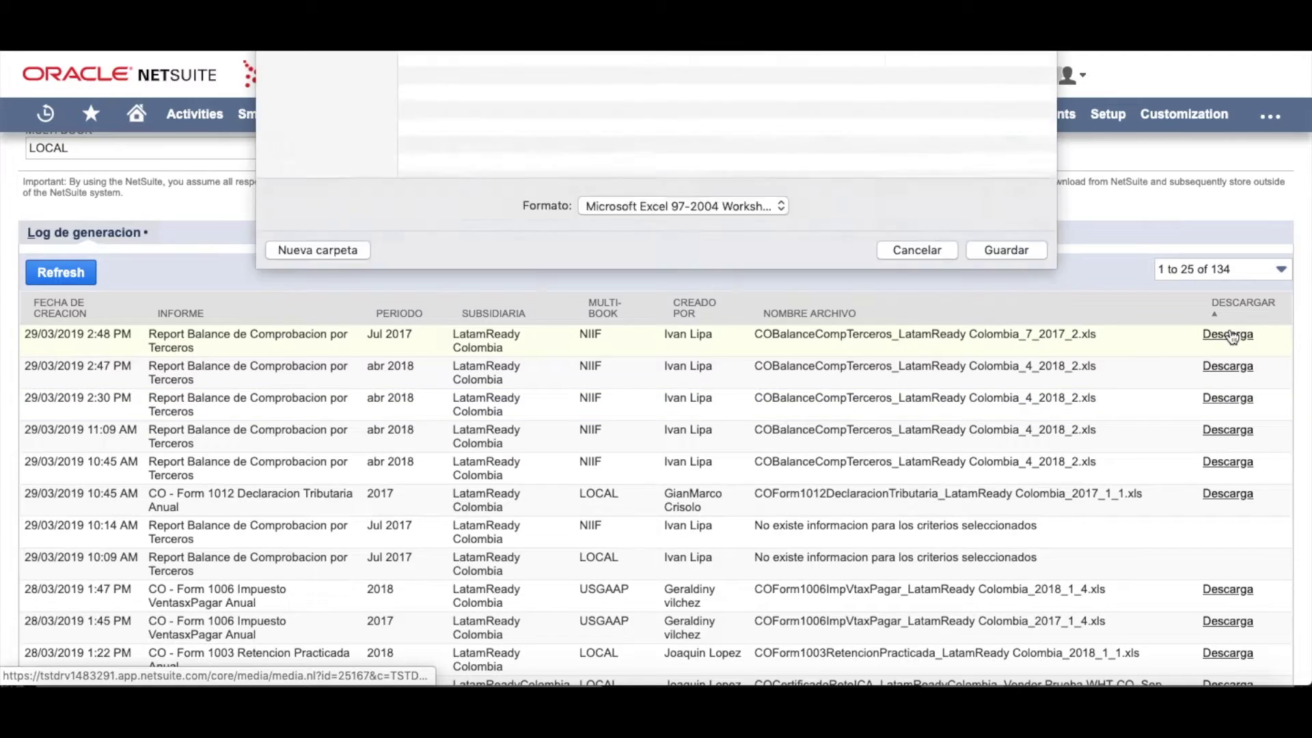
key("Return")
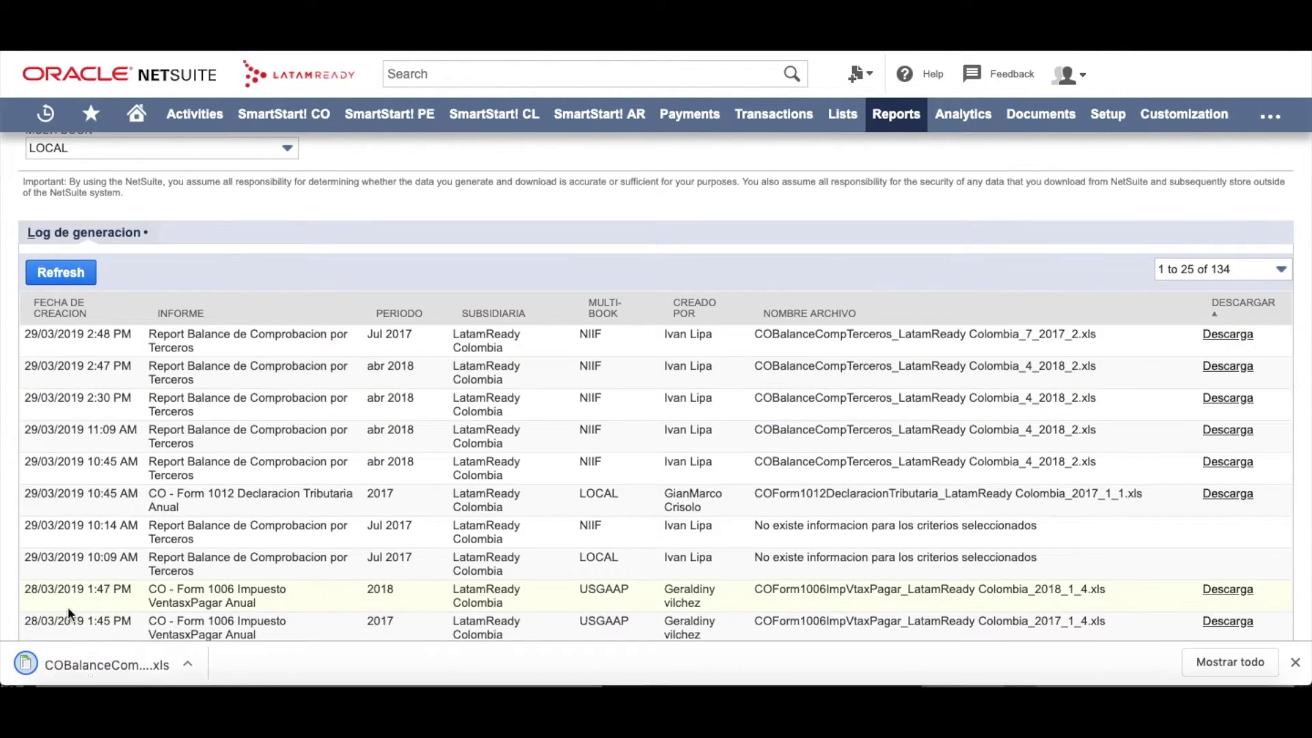
Open the downloaded balance workbook in Excel despite the format warning, then return to NetSuite
left_click(83, 666)
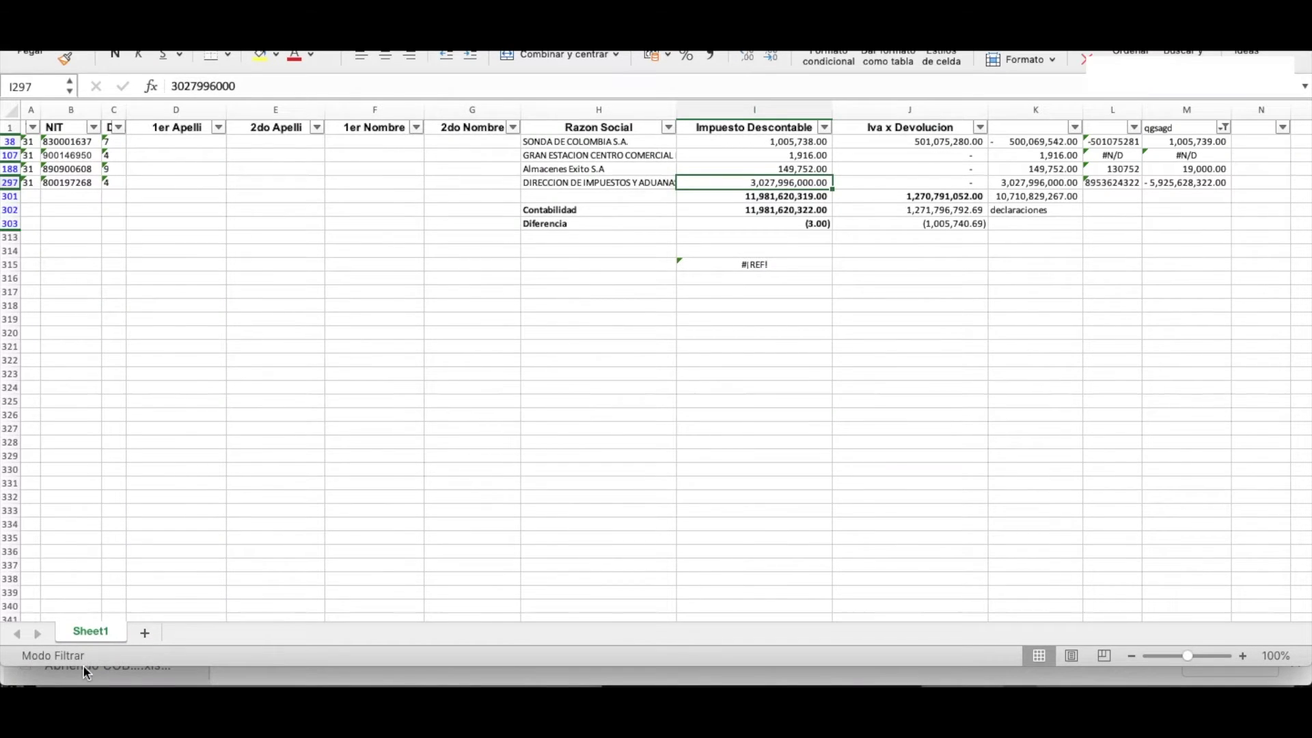
left_click(715, 242)
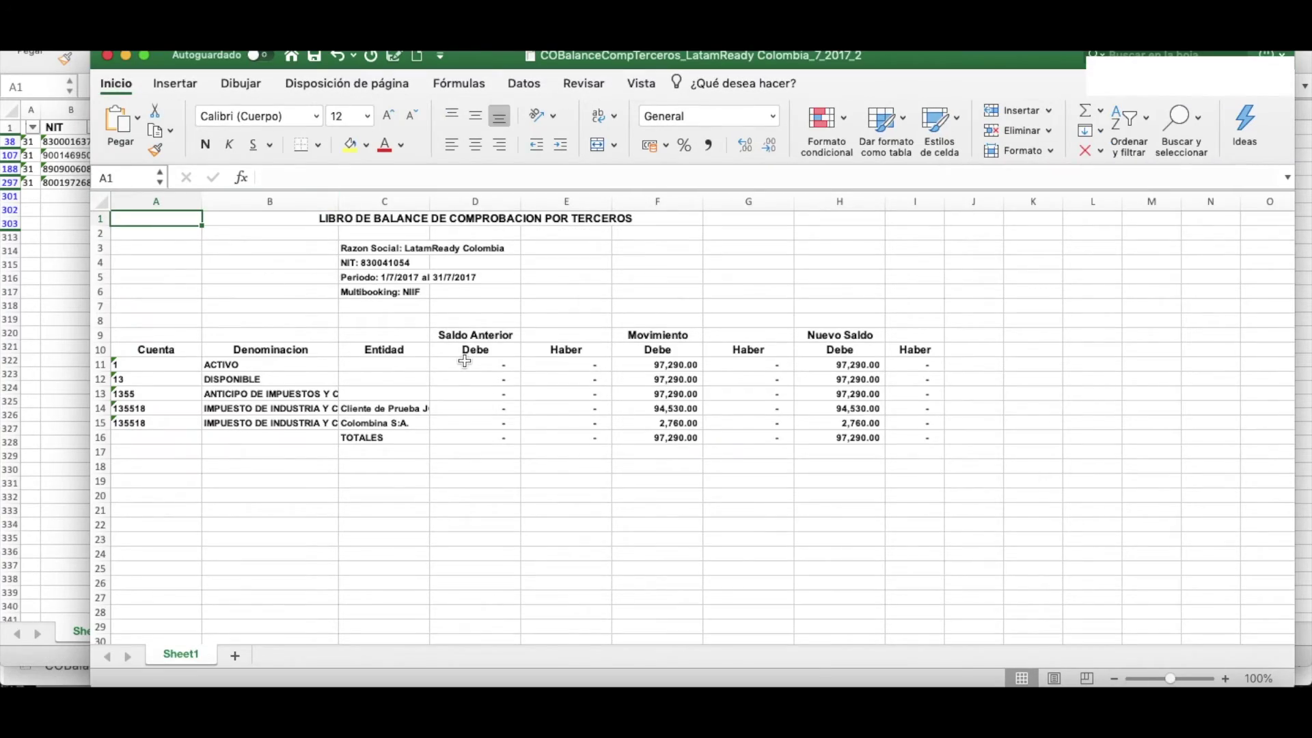
key("ctrl+Up")
left_click(289, 346)
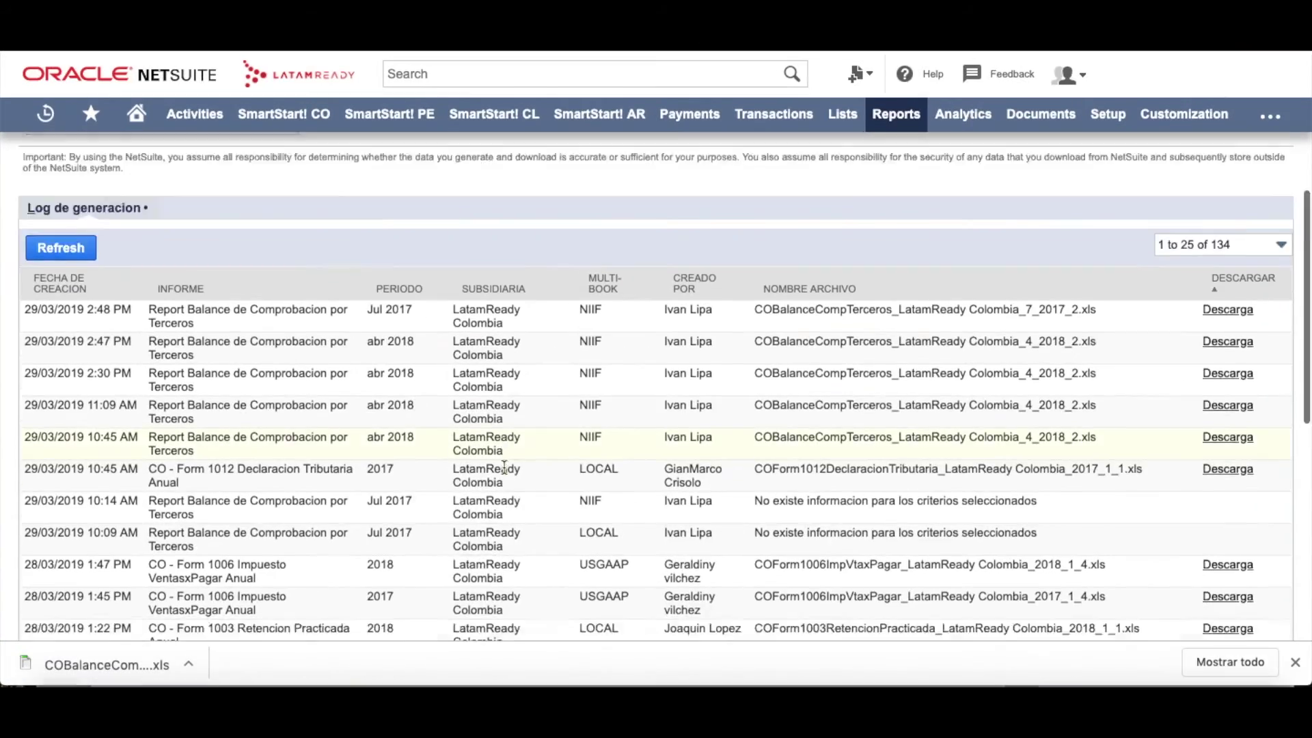
scroll(305, 372, "down", 3)
scroll(410, 431, "up", 3)
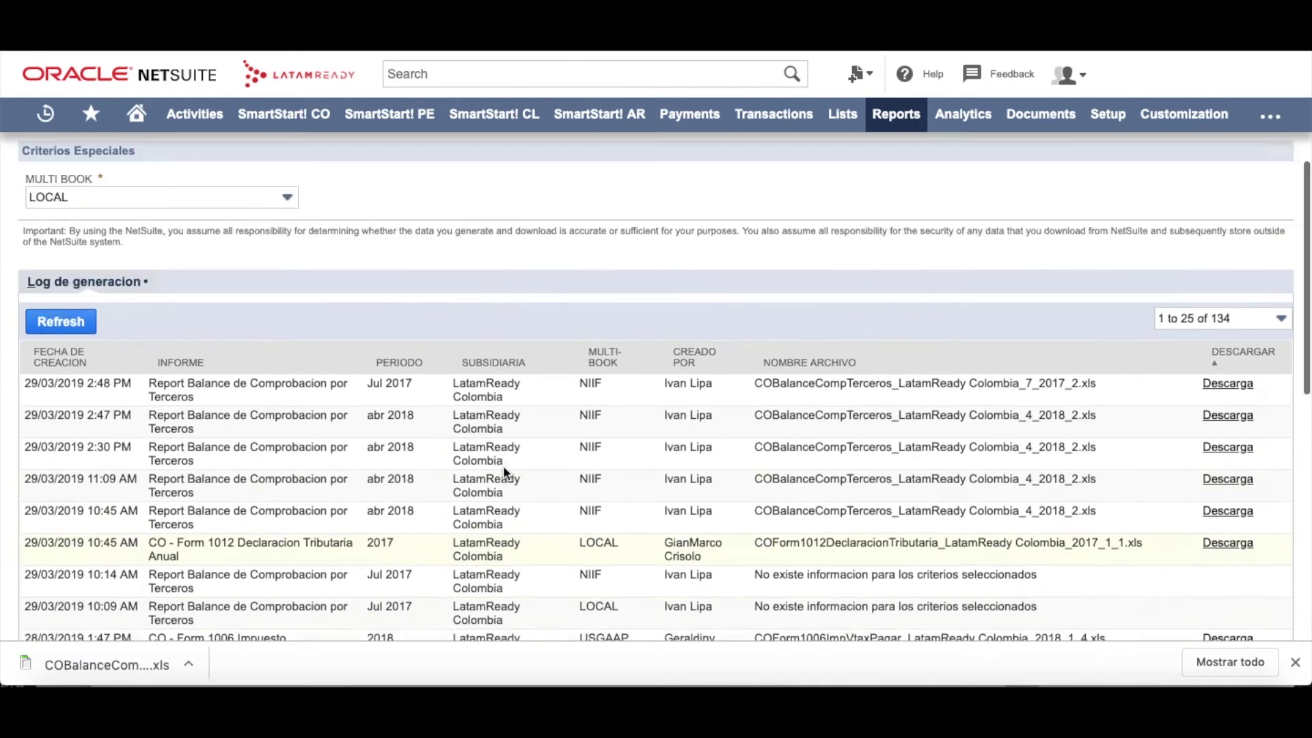
scroll(503, 466, "up", 6)
Reopen the REPORTE dropdown listing the Colombian report types
left_click(250, 230)
scroll(233, 314, "up", 3)
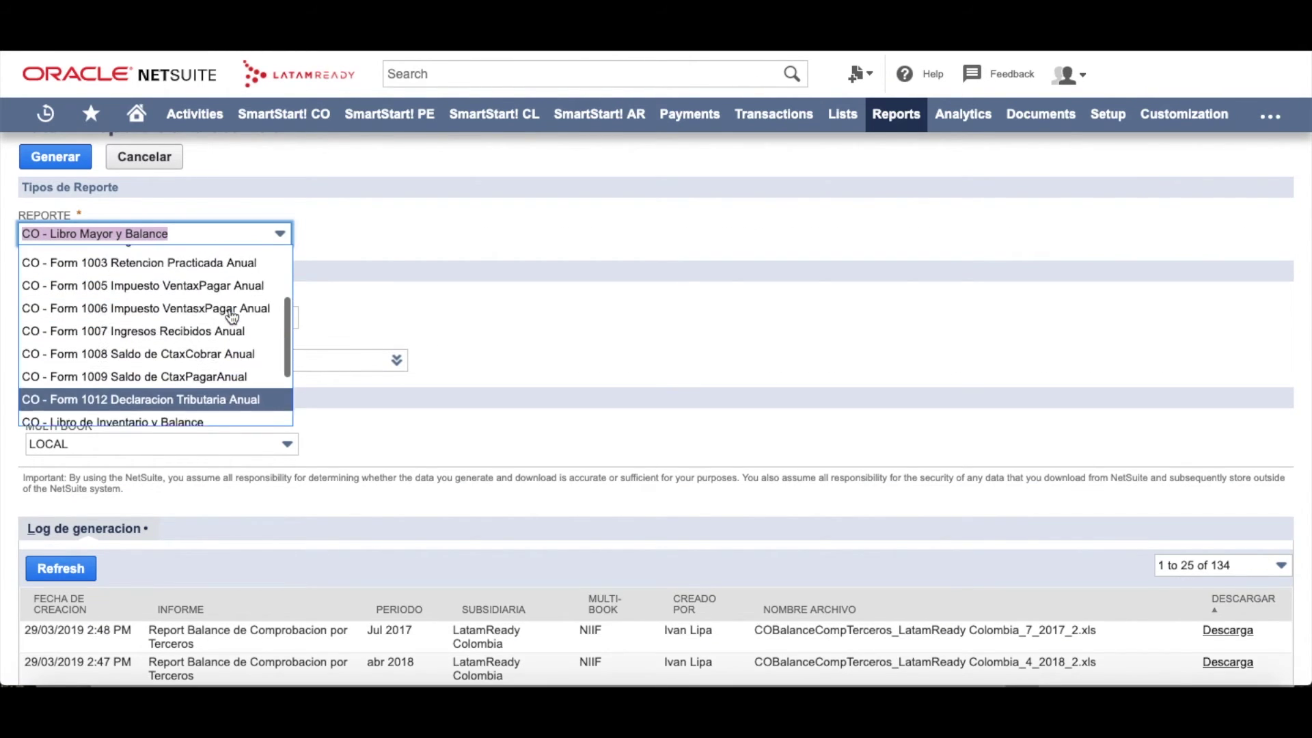
scroll(216, 313, "up", 3)
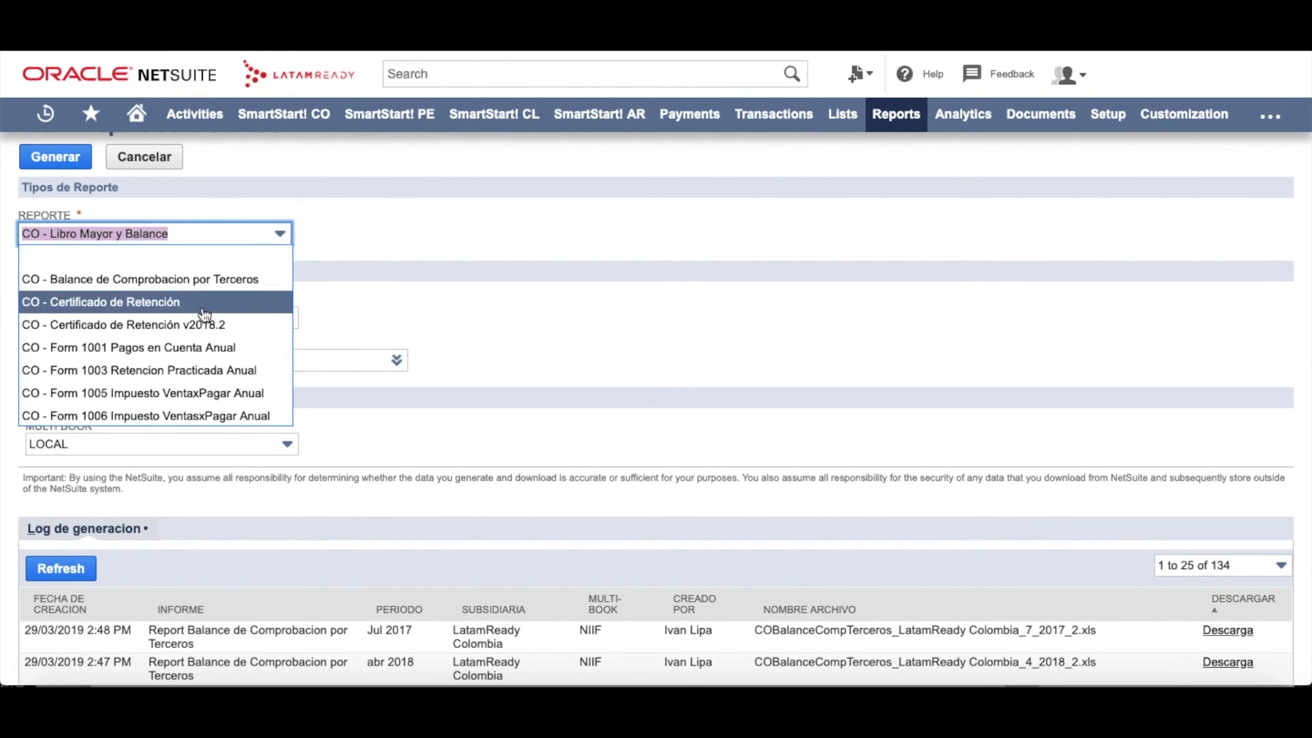